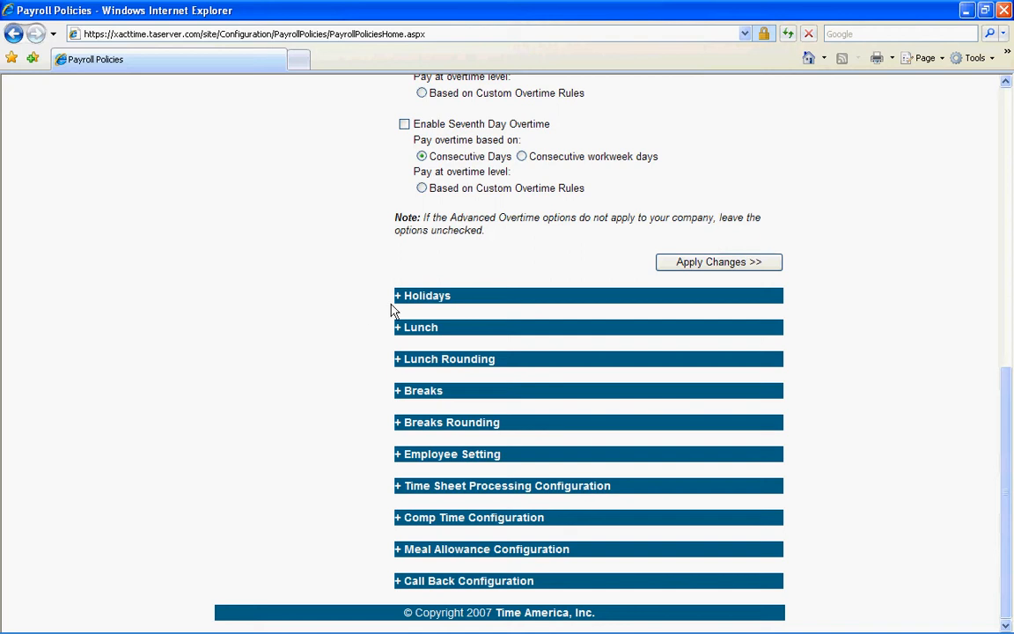
Activate the holiday rules in the Holidays policy section, paying holidays as the Holiday pay type.
{"action": "scroll", "coordinate": [318, 345], "scroll_direction": "up", "scroll_amount": 3}
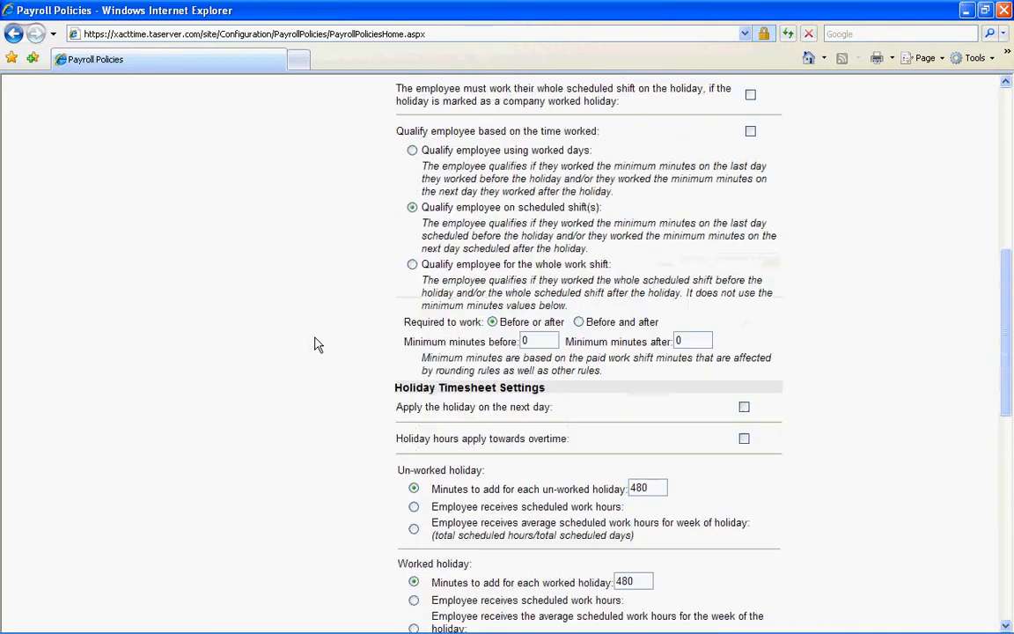
{"action": "scroll", "coordinate": [319, 343], "scroll_direction": "up", "scroll_amount": 1}
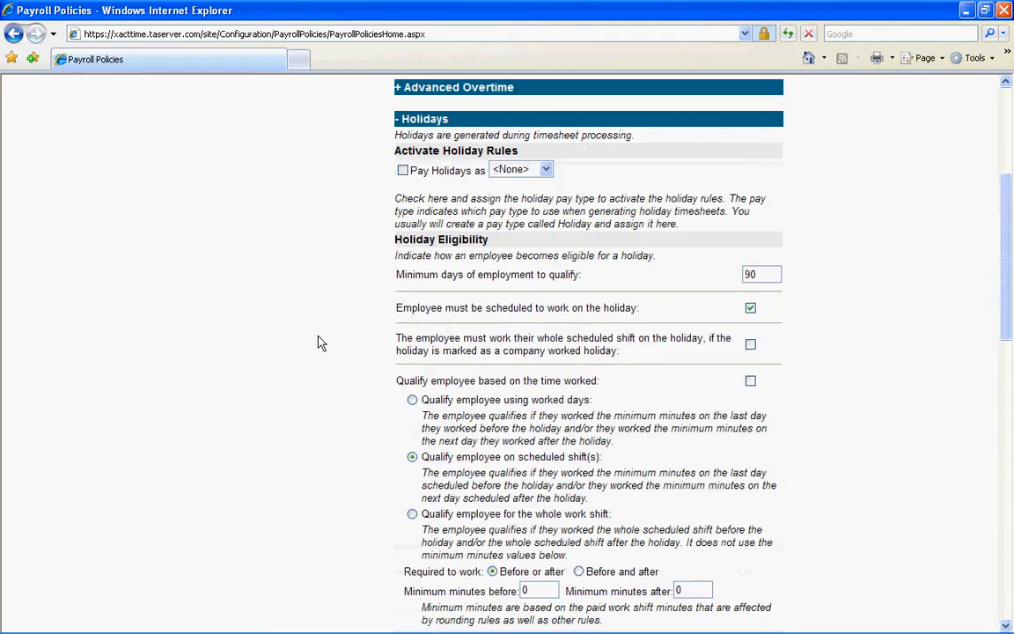
{"action": "left_click", "coordinate": [402, 172]}
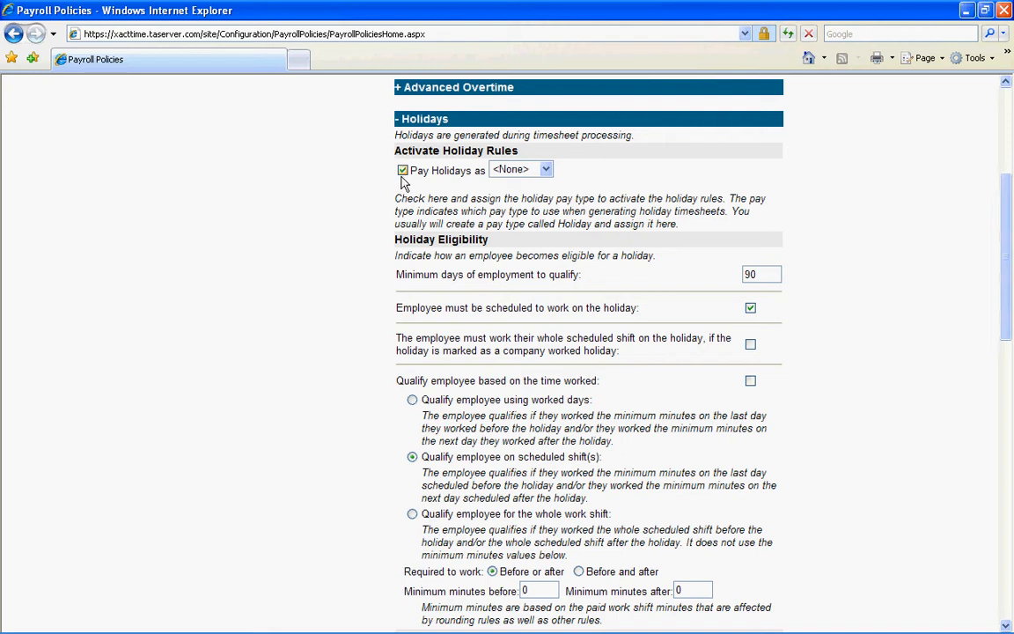
{"action": "left_click", "coordinate": [547, 170]}
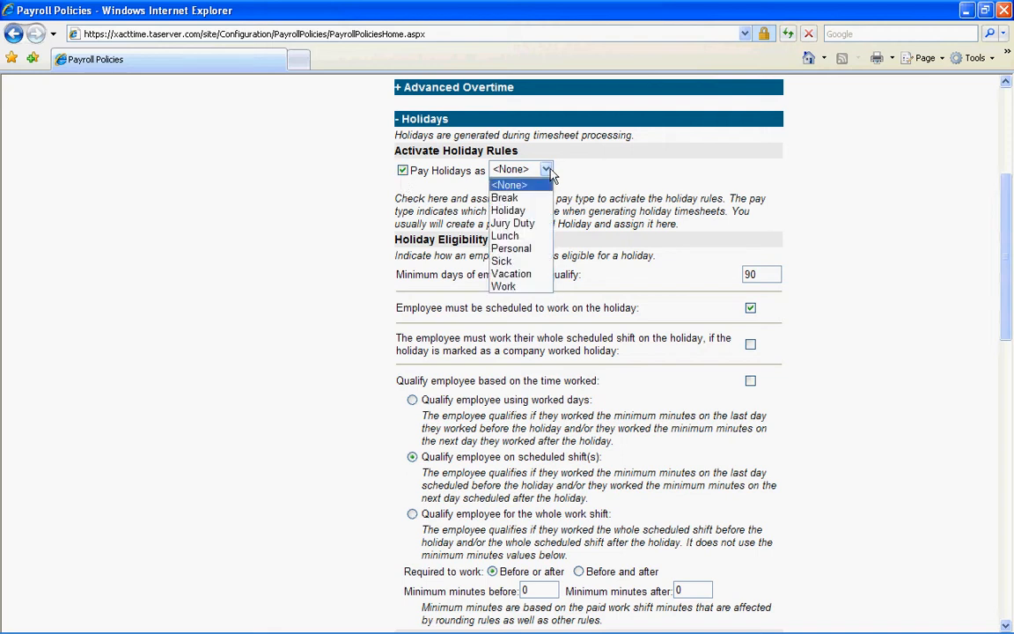
{"action": "left_click", "coordinate": [510, 211]}
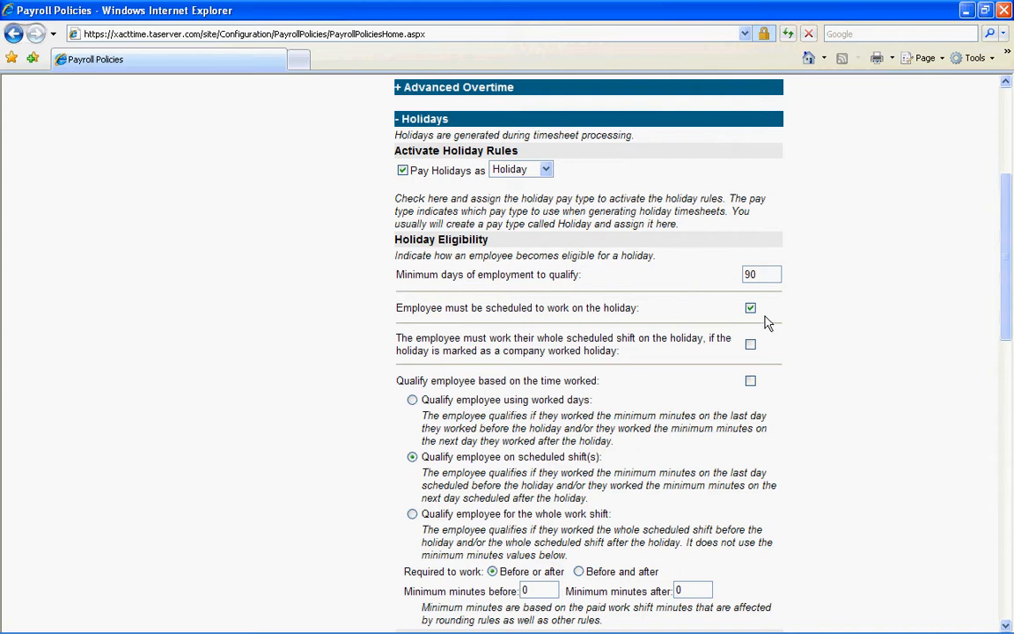
Turn on the holiday eligibility option that qualifies employees based on the time worked.
{"action": "scroll", "coordinate": [792, 332], "scroll_direction": "down", "scroll_amount": 2}
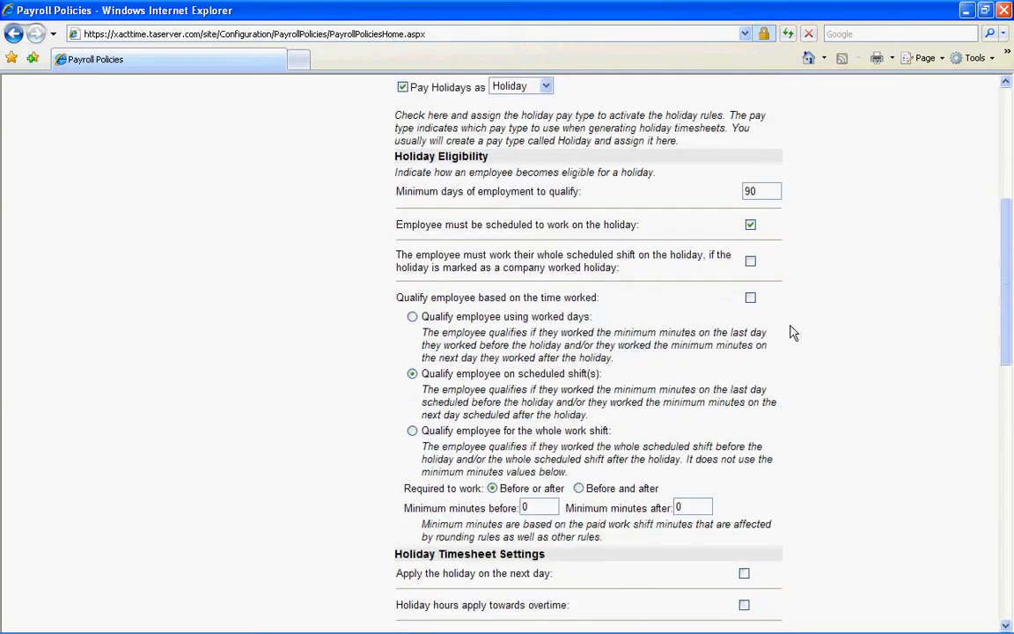
{"action": "scroll", "coordinate": [792, 332], "scroll_direction": "down", "scroll_amount": 2}
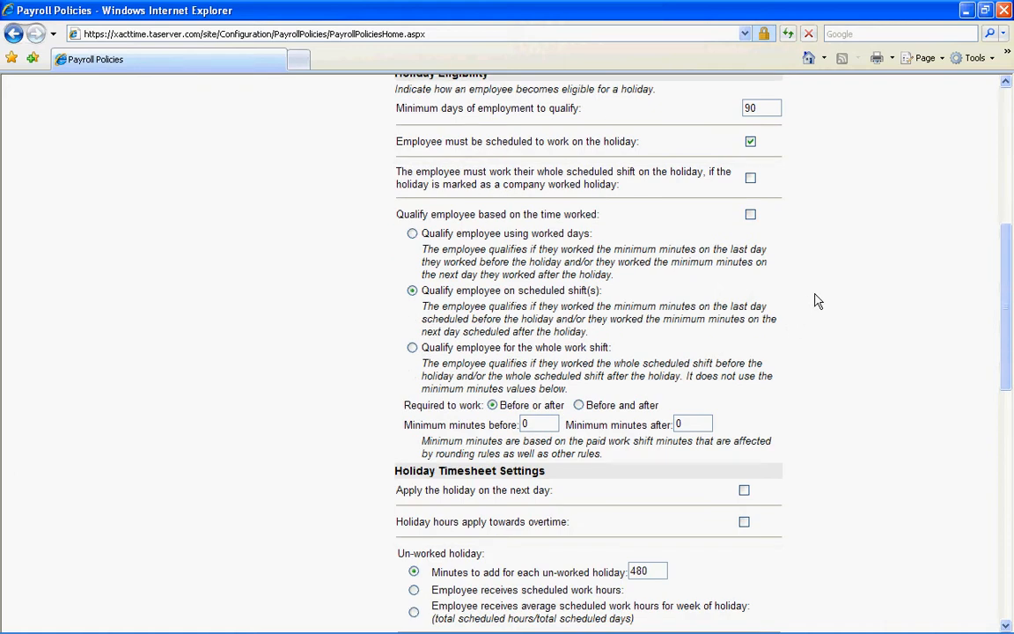
{"action": "left_click", "coordinate": [750, 217]}
Review the Holiday Timesheet Settings for worked and un-worked holidays and the holiday daily overtime options.
{"action": "scroll", "coordinate": [374, 366], "scroll_direction": "down", "scroll_amount": 5}
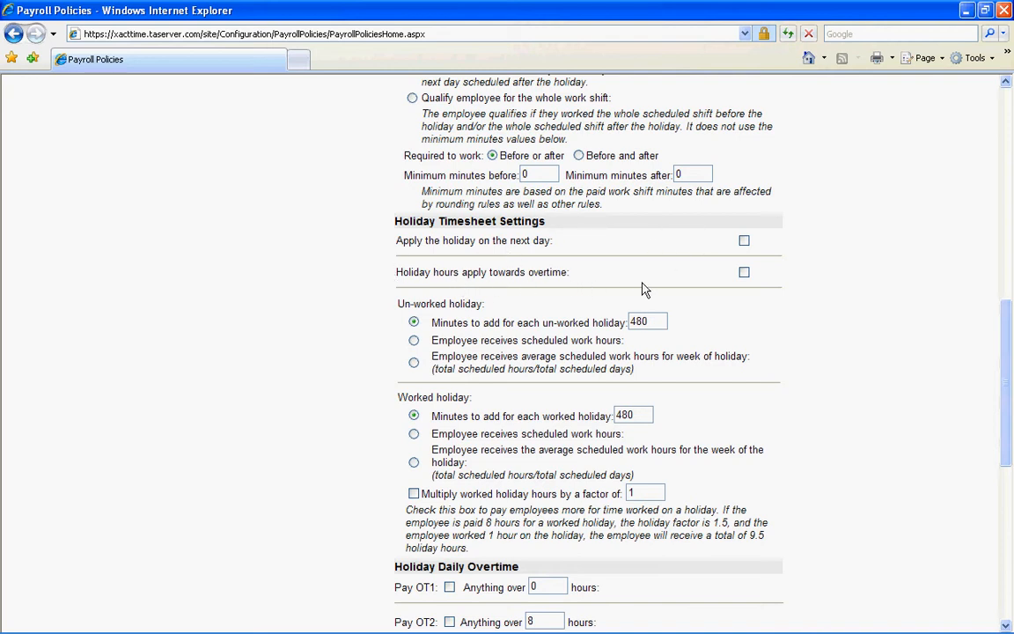
{"action": "scroll", "coordinate": [310, 317], "scroll_direction": "down", "scroll_amount": 3}
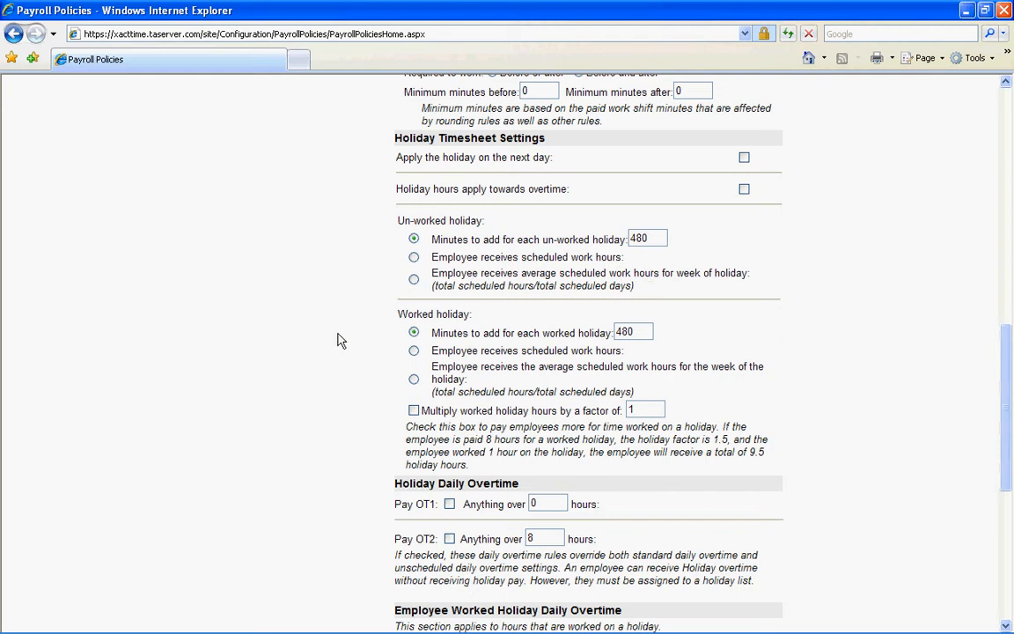
{"action": "scroll", "coordinate": [341, 340], "scroll_direction": "down", "scroll_amount": 4}
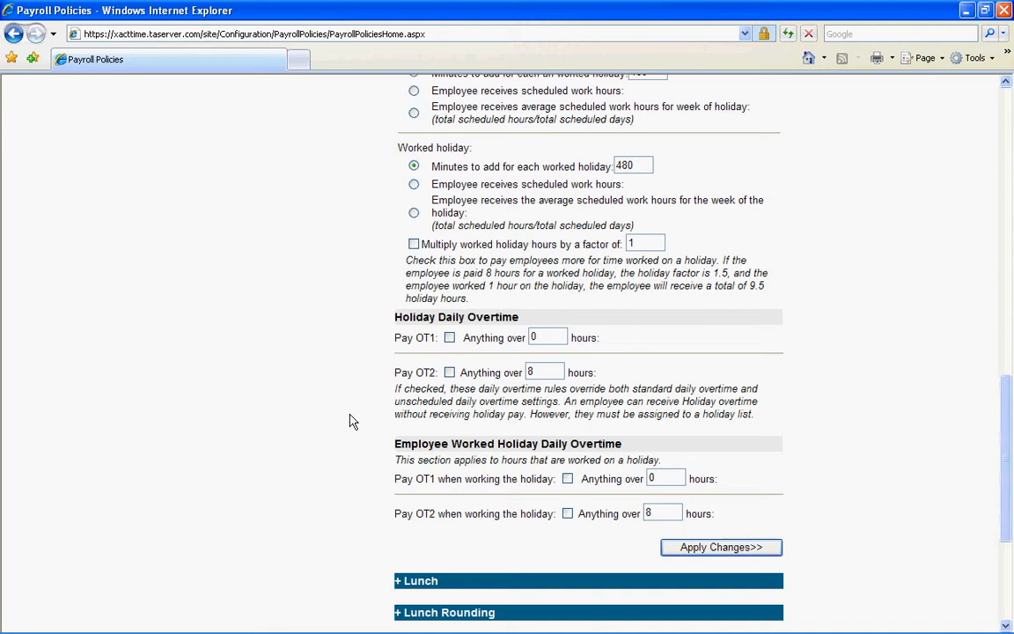
{"action": "scroll", "coordinate": [350, 422], "scroll_direction": "down", "scroll_amount": 2}
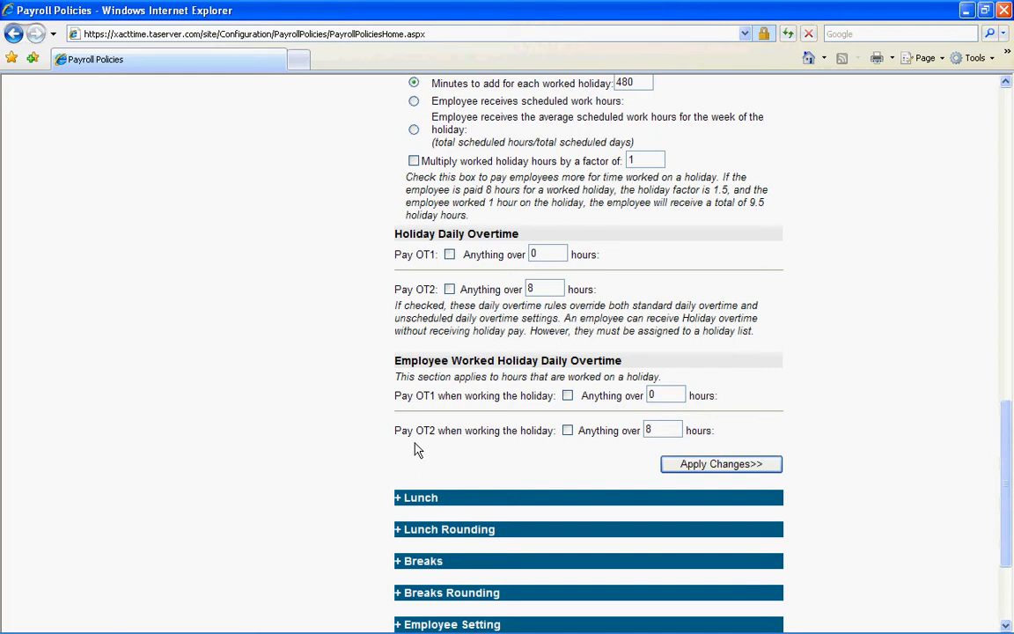
Expand the Lunch policy section and review the lunch type options, including automatic lunch deduction.
{"action": "scroll", "coordinate": [396, 450], "scroll_direction": "down", "scroll_amount": 4}
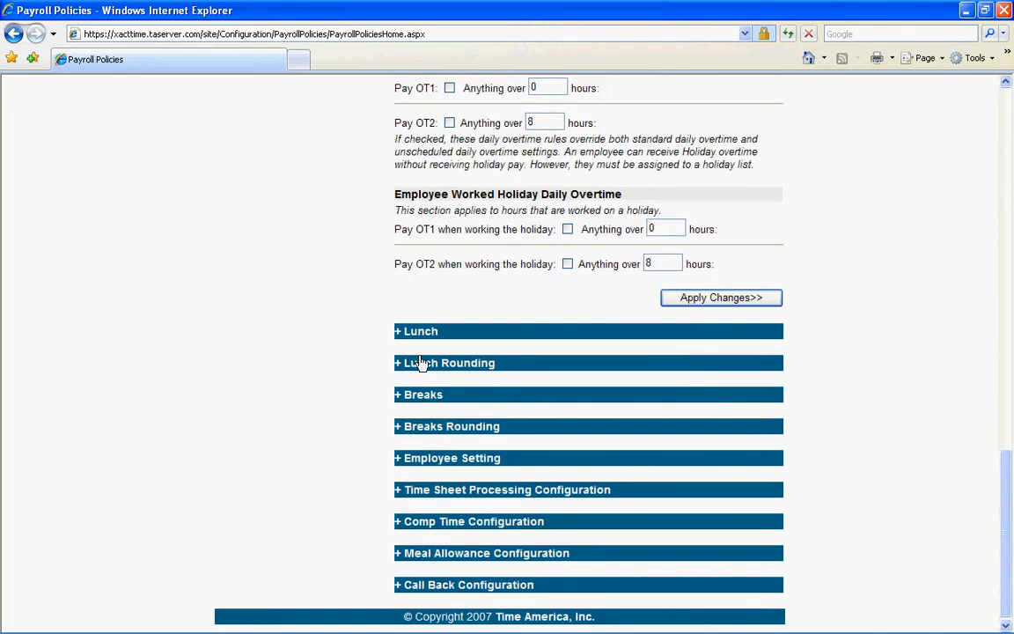
{"action": "left_click", "coordinate": [408, 336]}
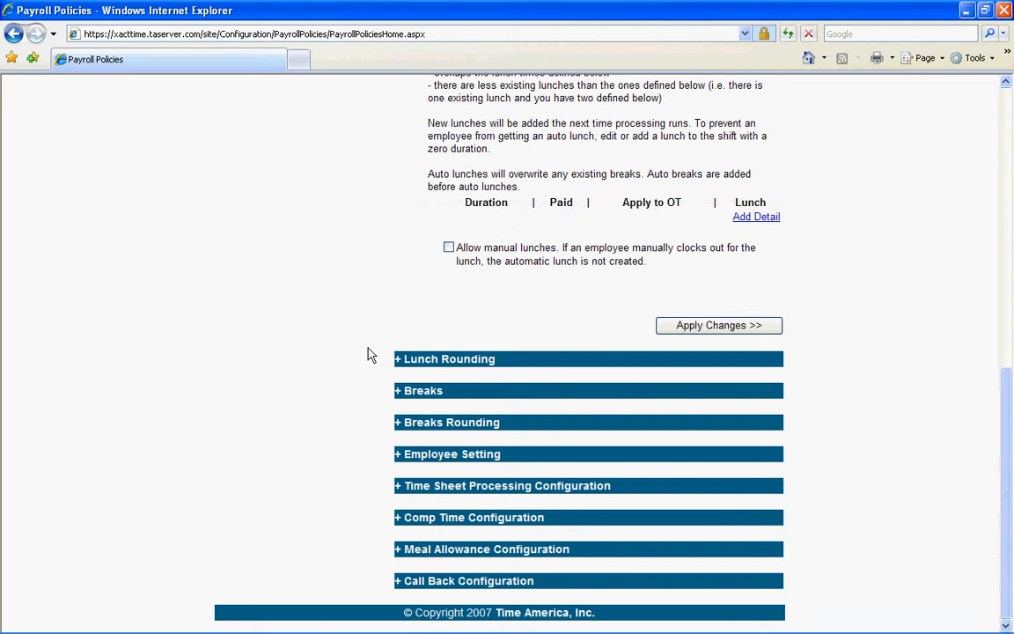
{"action": "scroll", "coordinate": [369, 355], "scroll_direction": "up", "scroll_amount": 6}
{"action": "scroll", "coordinate": [369, 355], "scroll_direction": "up", "scroll_amount": 2}
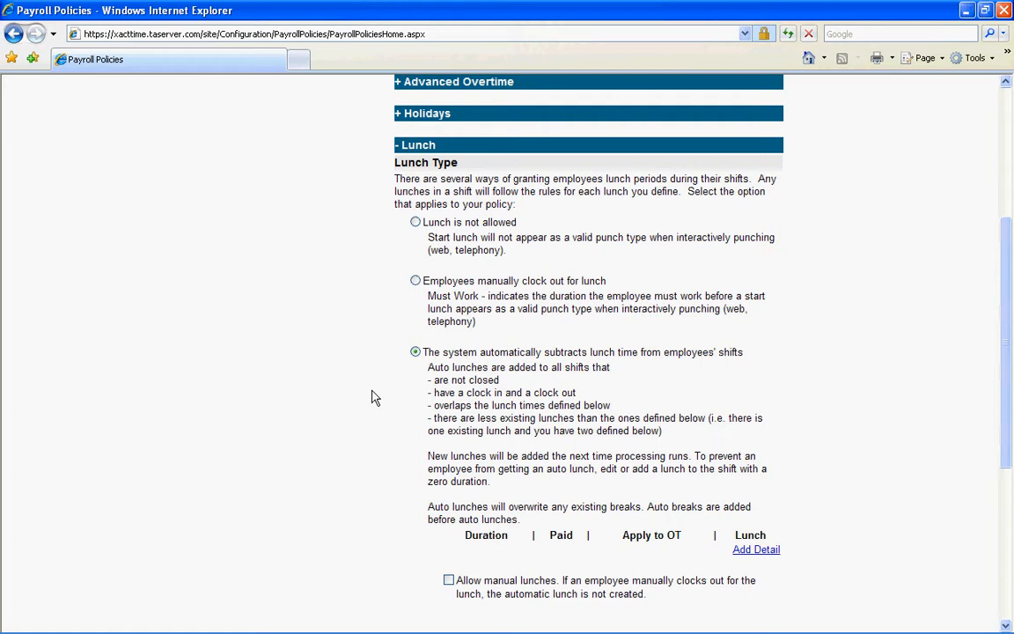
{"action": "scroll", "coordinate": [371, 398], "scroll_direction": "down", "scroll_amount": 2}
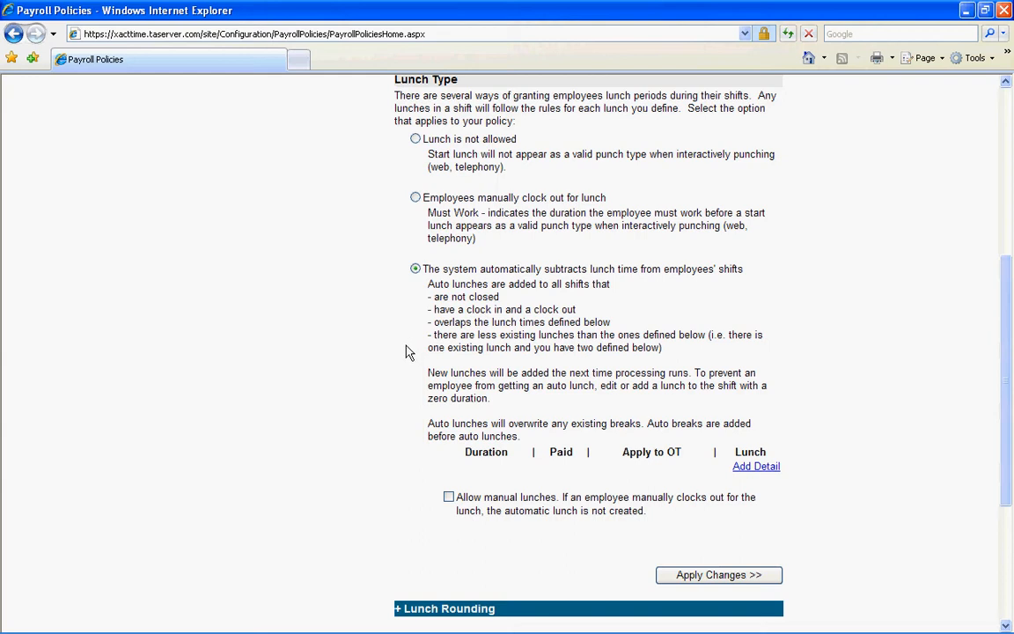
Expand Lunch Rounding and examine the rounding choices for lunch punches in and for actual lunch durations.
{"action": "scroll", "coordinate": [389, 388], "scroll_direction": "down", "scroll_amount": 5}
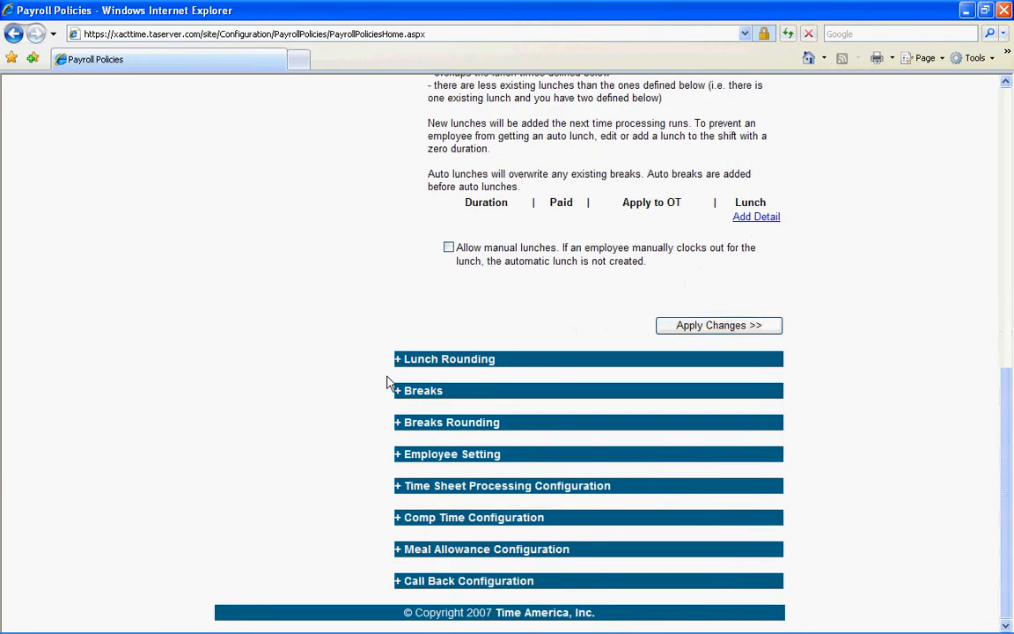
{"action": "left_click", "coordinate": [419, 361]}
{"action": "scroll", "coordinate": [340, 328], "scroll_direction": "up", "scroll_amount": 3}
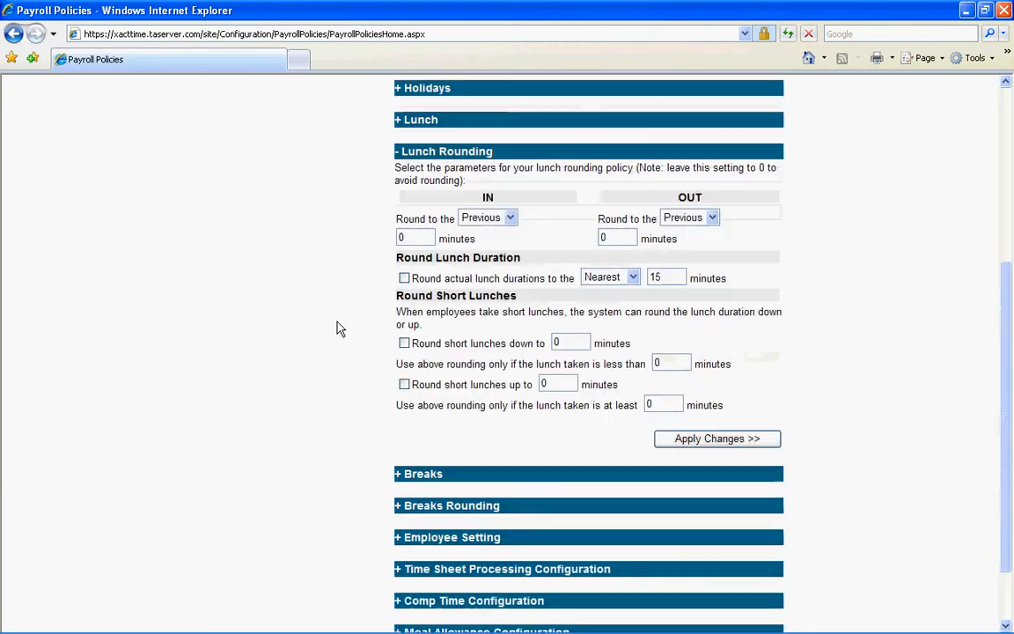
{"action": "scroll", "coordinate": [340, 329], "scroll_direction": "up", "scroll_amount": 1}
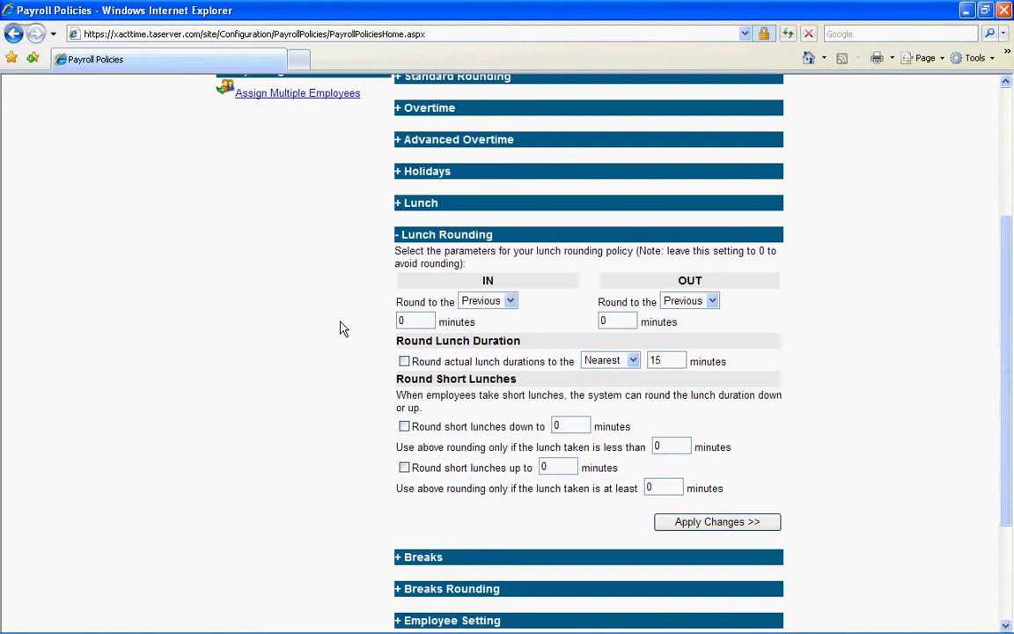
{"action": "left_click", "coordinate": [491, 301]}
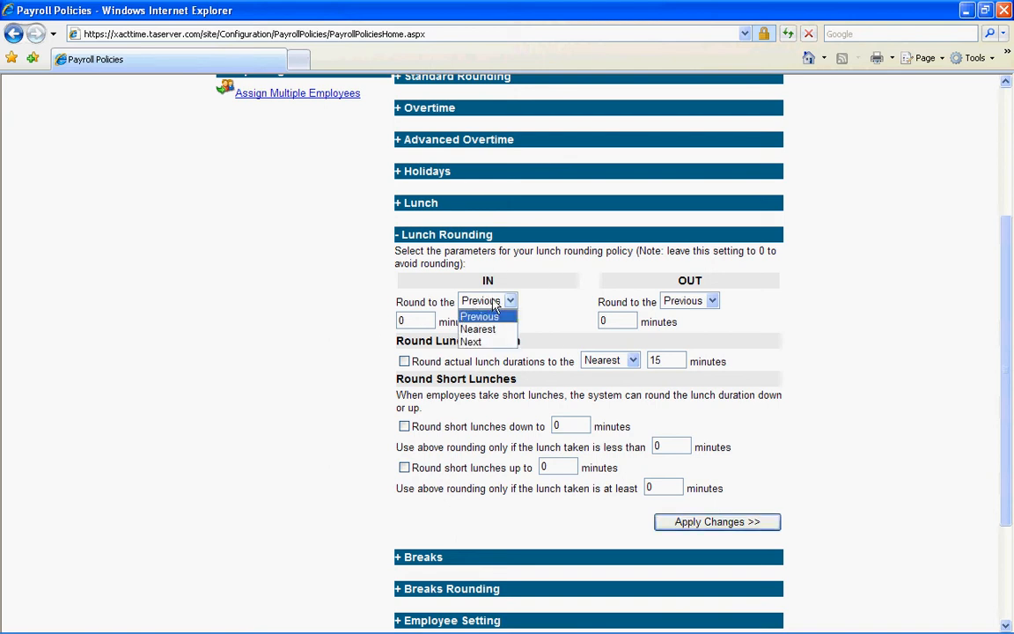
{"action": "left_click", "coordinate": [495, 304]}
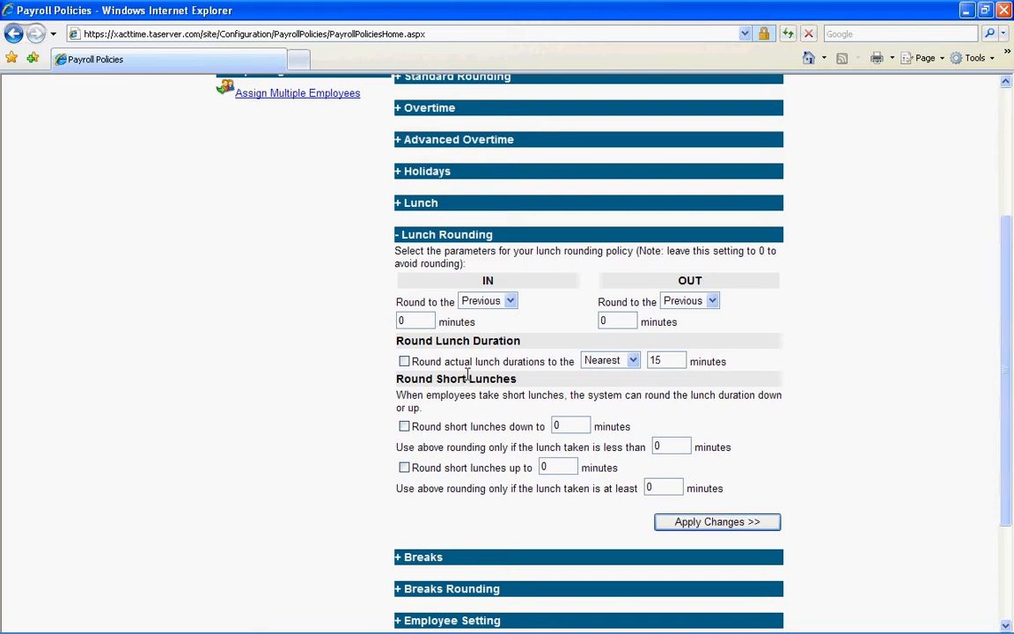
{"action": "left_click", "coordinate": [612, 363]}
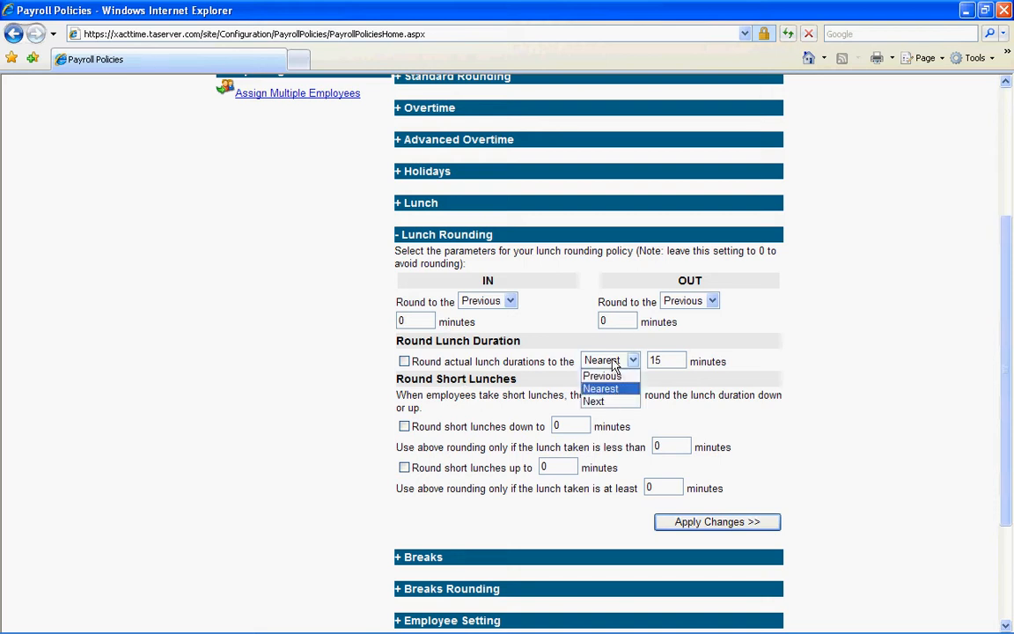
{"action": "left_click", "coordinate": [761, 369]}
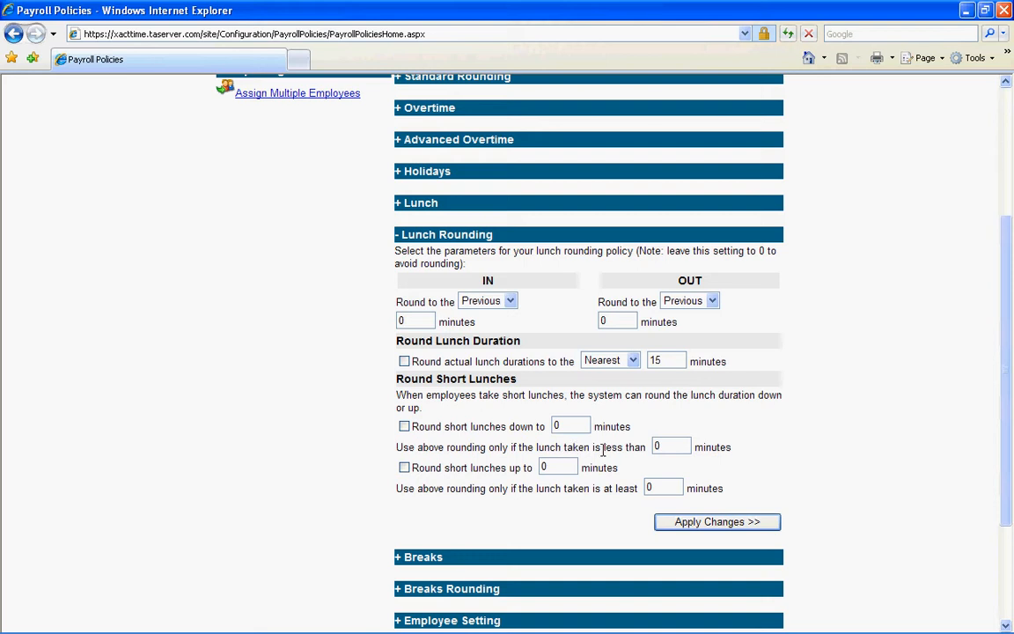
Review the break type options in the Breaks section and the parameters in the Breaks Rounding section.
{"action": "scroll", "coordinate": [357, 450], "scroll_direction": "down", "scroll_amount": 4}
{"action": "left_click", "coordinate": [421, 392]}
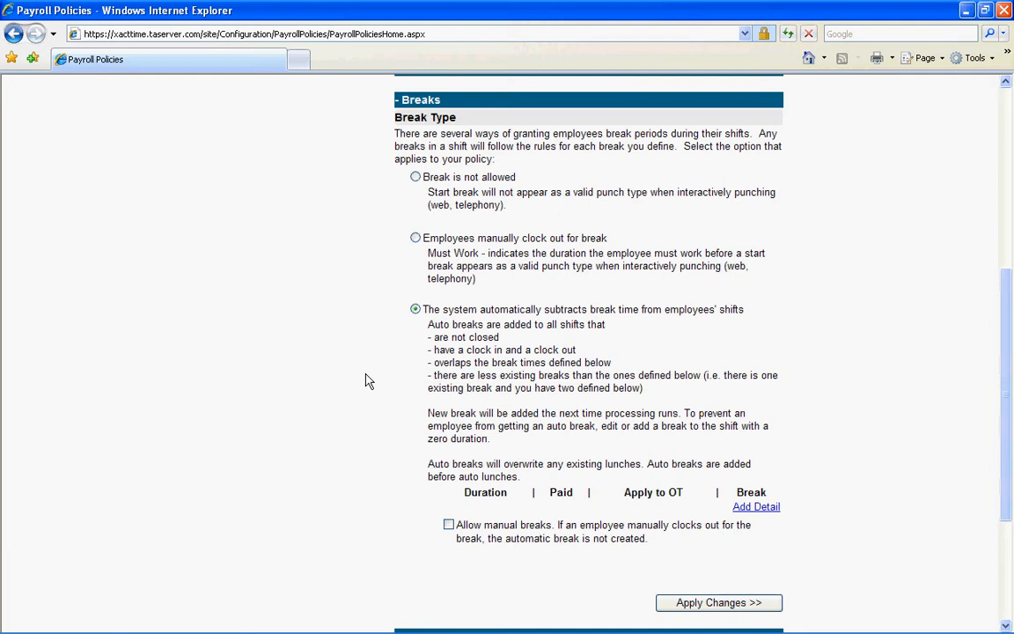
{"action": "scroll", "coordinate": [368, 380], "scroll_direction": "down", "scroll_amount": 5}
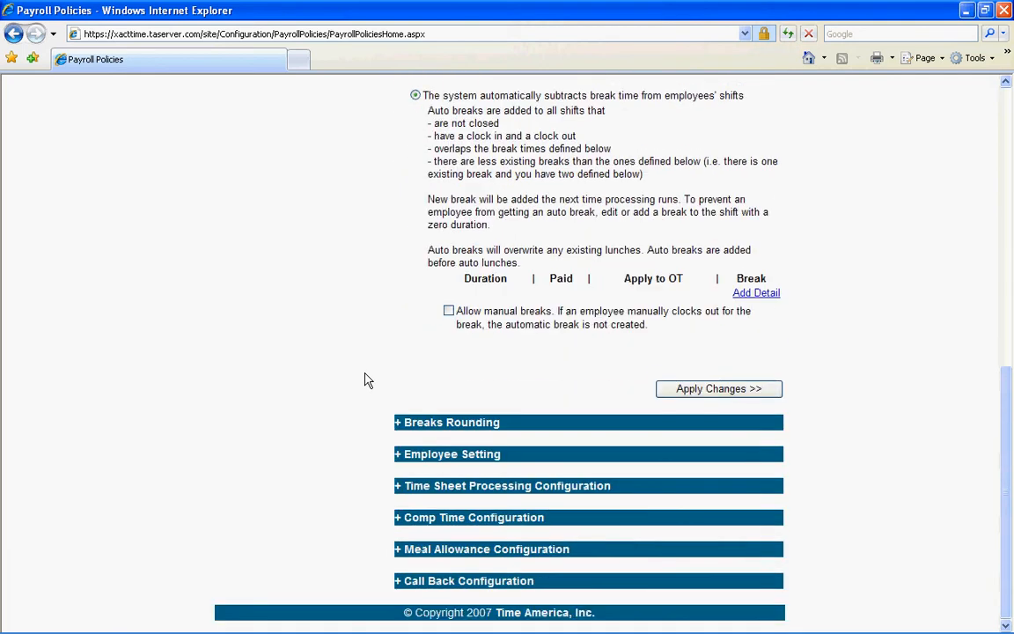
{"action": "left_click", "coordinate": [413, 426]}
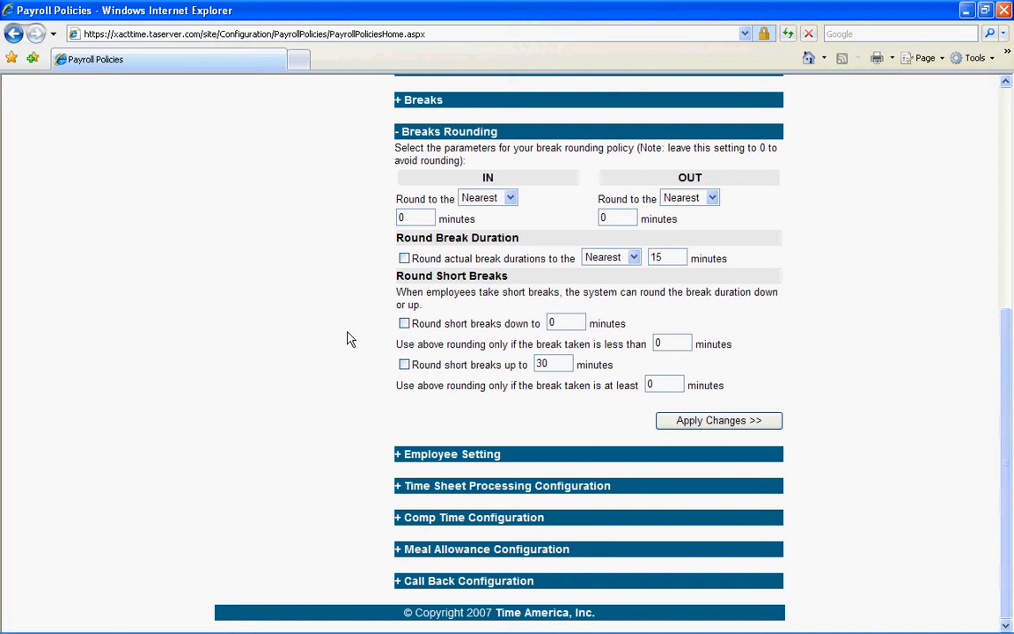
Review the Employee Setting section from Automatic Clock Out through Options, including the choices for the timesheet submission view.
{"action": "left_click", "coordinate": [419, 462]}
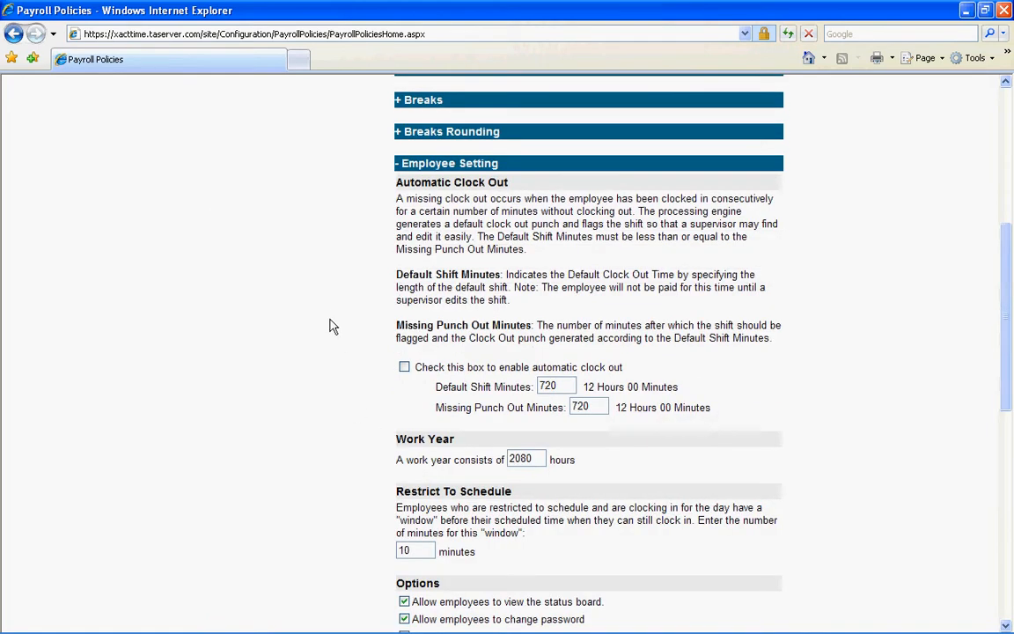
{"action": "scroll", "coordinate": [330, 321], "scroll_direction": "down", "scroll_amount": 2}
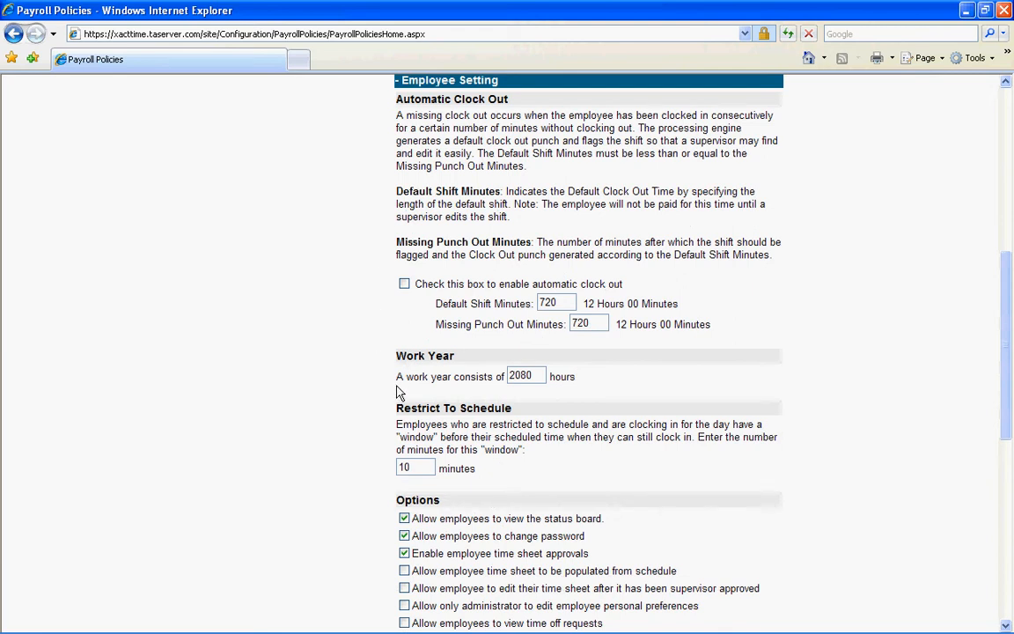
{"action": "scroll", "coordinate": [358, 387], "scroll_direction": "down", "scroll_amount": 2}
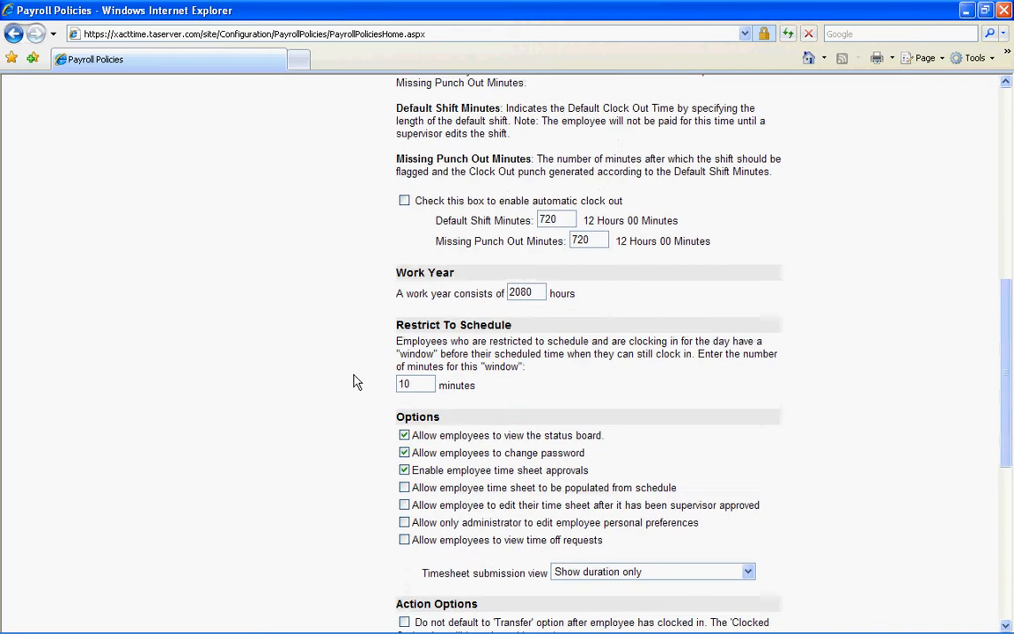
{"action": "scroll", "coordinate": [359, 352], "scroll_direction": "down", "scroll_amount": 2}
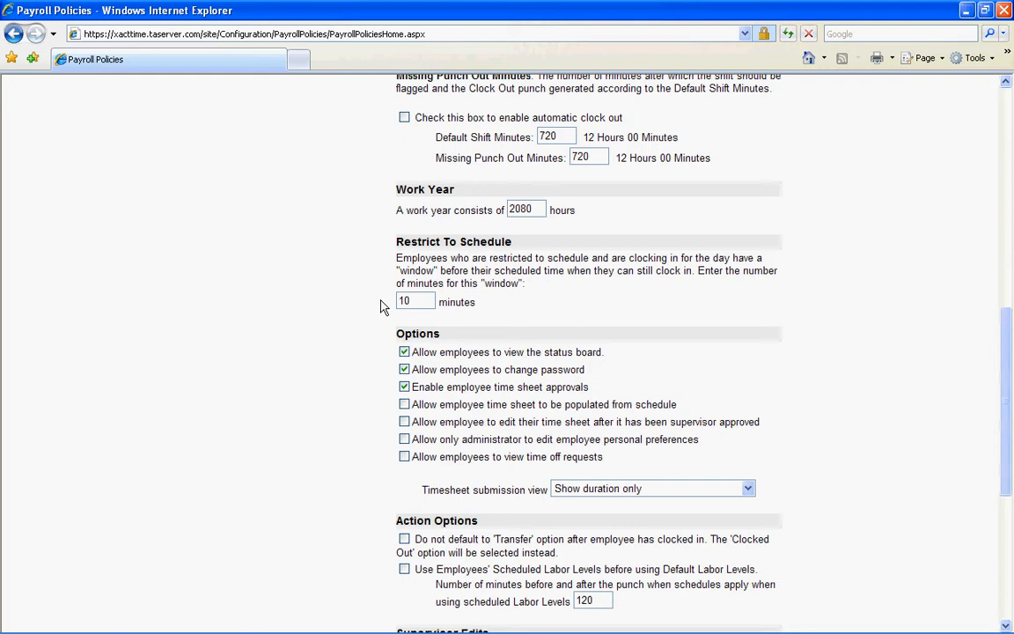
{"action": "scroll", "coordinate": [344, 324], "scroll_direction": "down", "scroll_amount": 2}
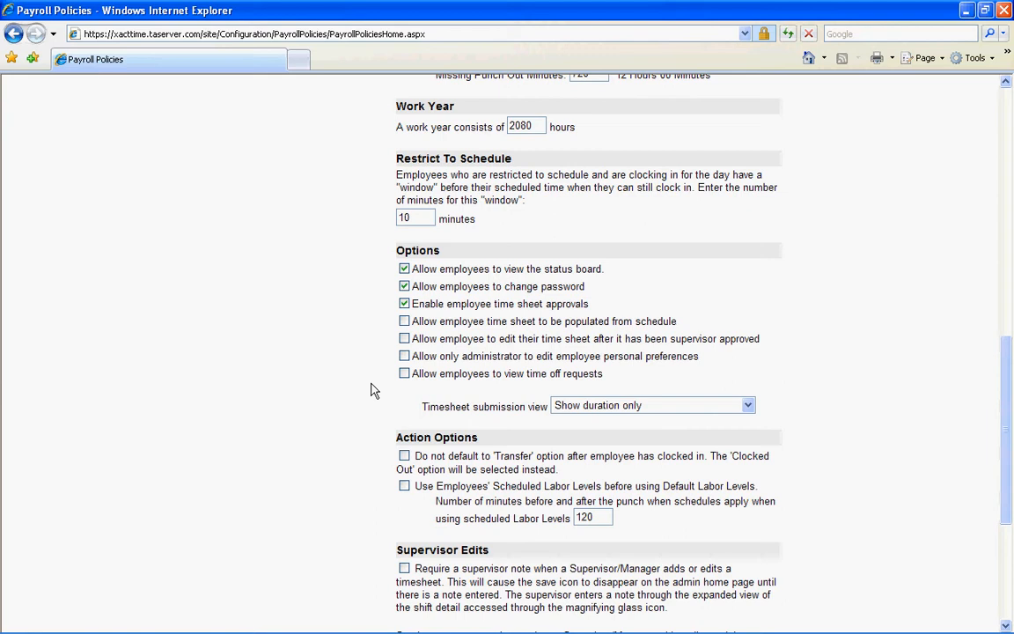
{"action": "left_click", "coordinate": [747, 405]}
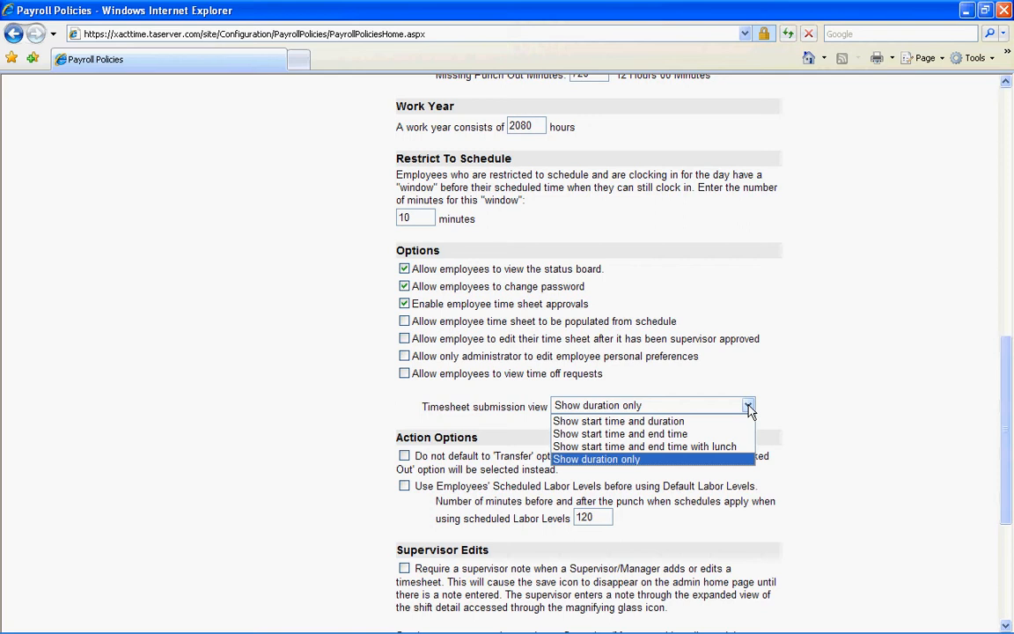
{"action": "left_click", "coordinate": [828, 414]}
Review the Action Options and Supervisor Edits of the employee settings.
{"action": "scroll", "coordinate": [329, 443], "scroll_direction": "down", "scroll_amount": 1}
{"action": "scroll", "coordinate": [330, 448], "scroll_direction": "down", "scroll_amount": 1}
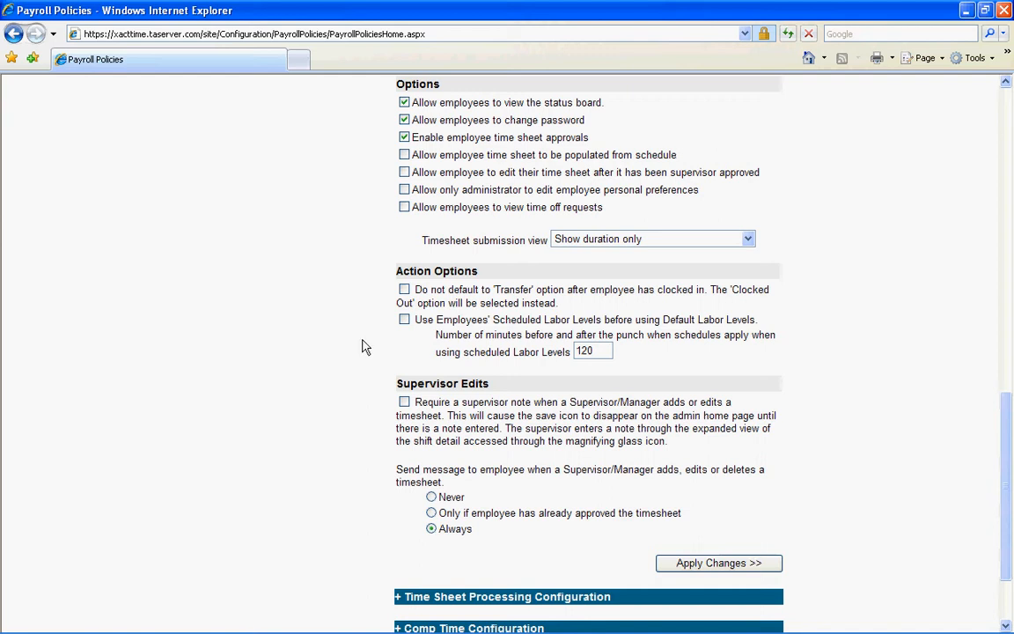
{"action": "scroll", "coordinate": [348, 365], "scroll_direction": "down", "scroll_amount": 2}
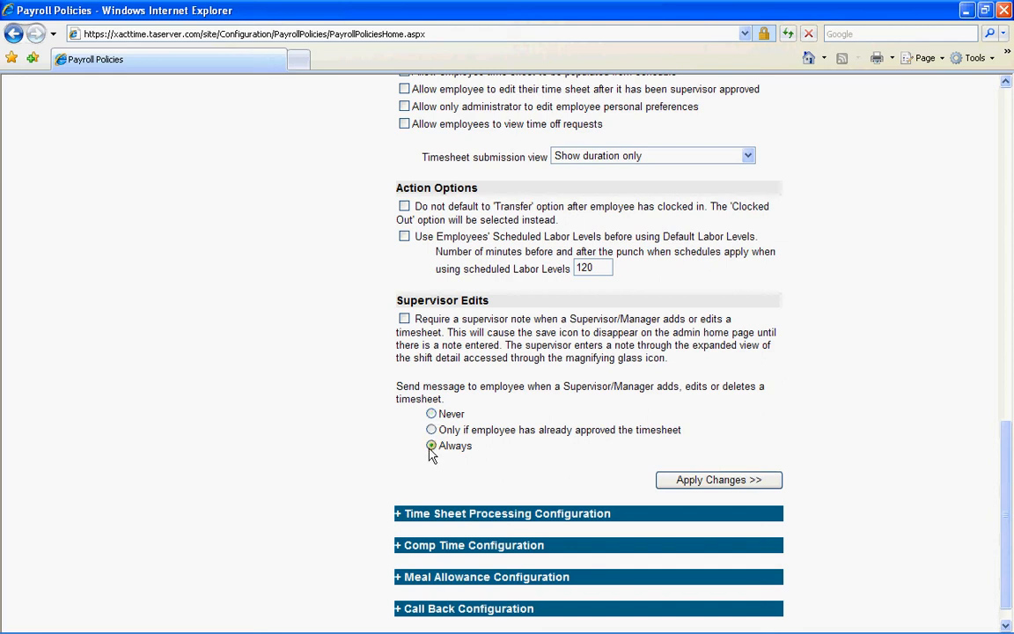
View the Time Sheet Processing Configuration settings and the Comp Time Configuration settings.
{"action": "scroll", "coordinate": [352, 471], "scroll_direction": "down", "scroll_amount": 1}
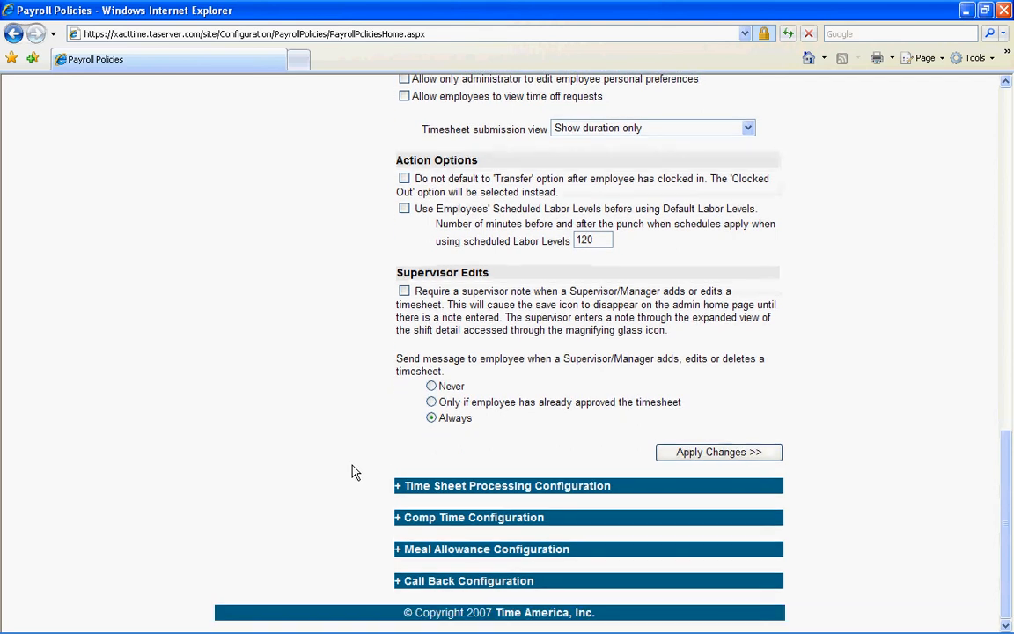
{"action": "left_click", "coordinate": [445, 488]}
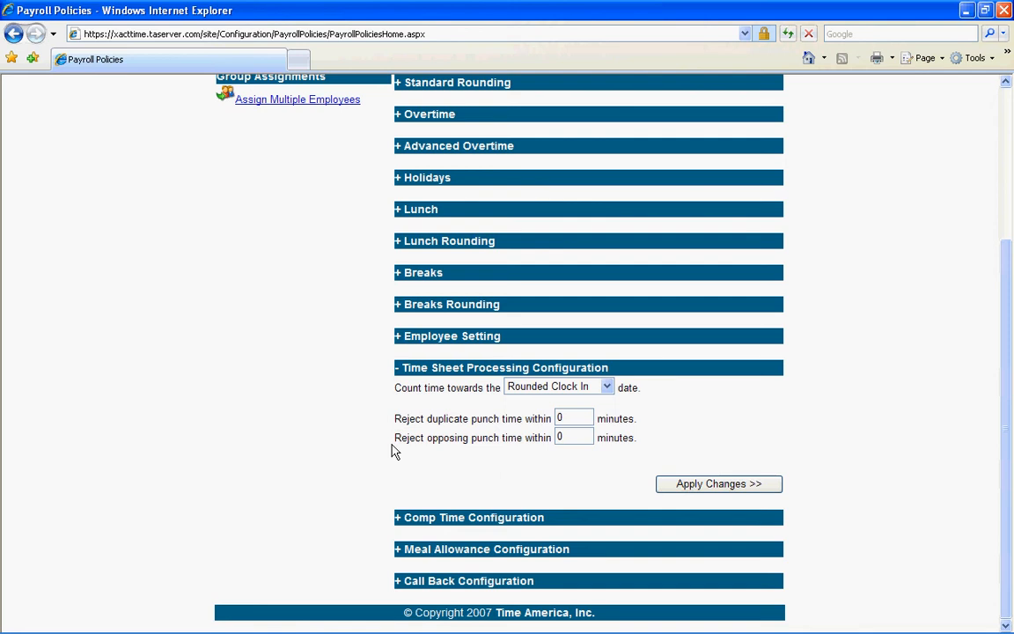
{"action": "left_click", "coordinate": [407, 520]}
{"action": "scroll", "coordinate": [362, 444], "scroll_direction": "down", "scroll_amount": 3}
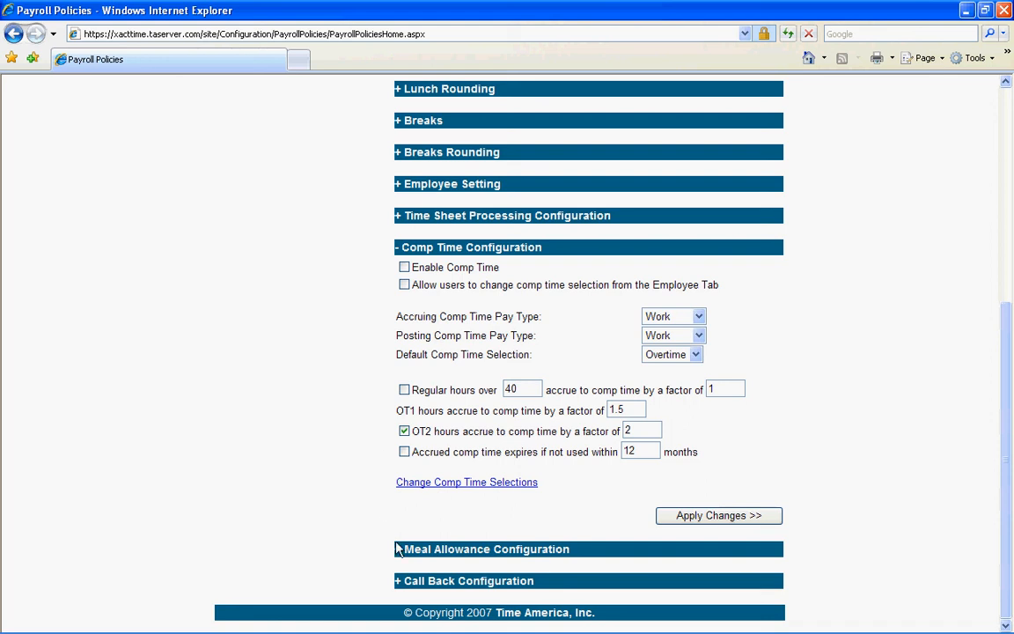
View the Meal Allowance Configuration settings and open the Call Back Configuration section.
{"action": "left_click", "coordinate": [434, 549]}
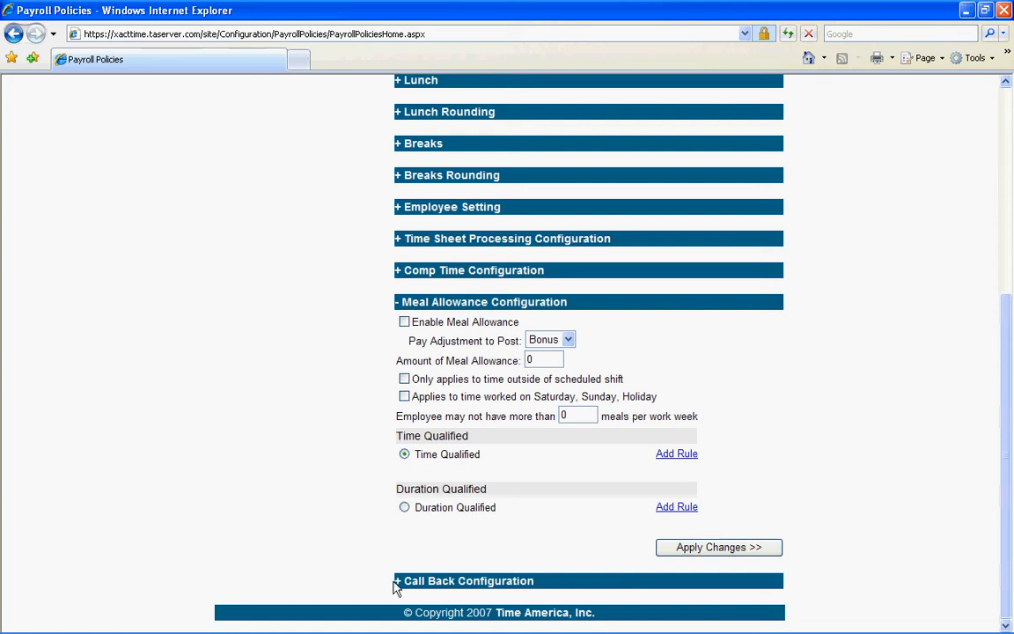
{"action": "left_click", "coordinate": [426, 588]}
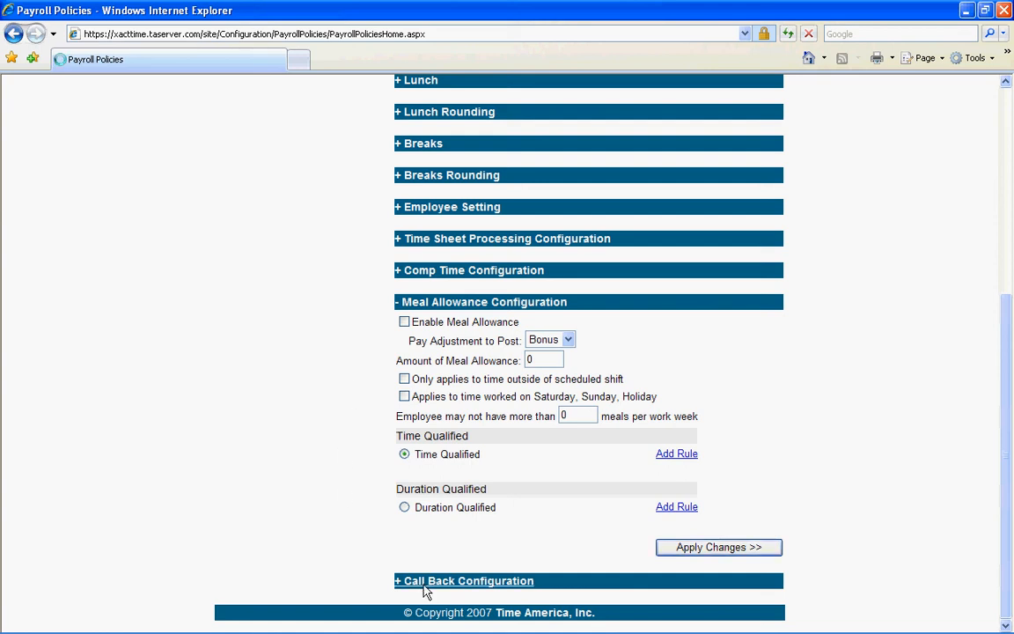